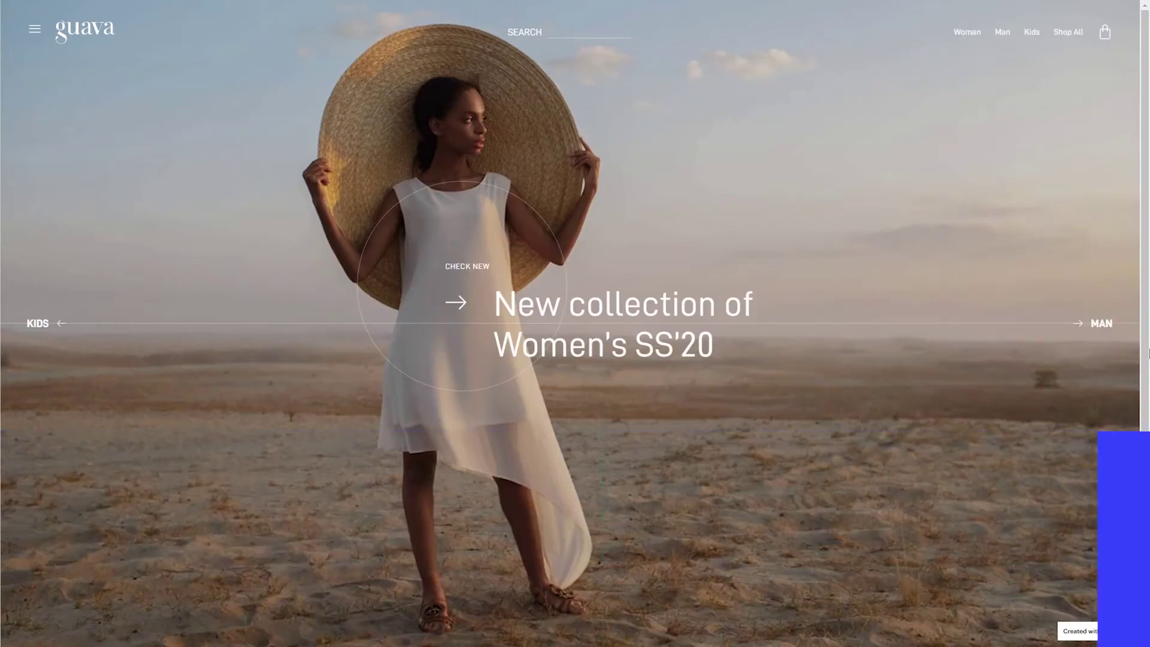
- Advance the Guava demo hero slider two slides, to the kids slide
left_click(1099, 321)
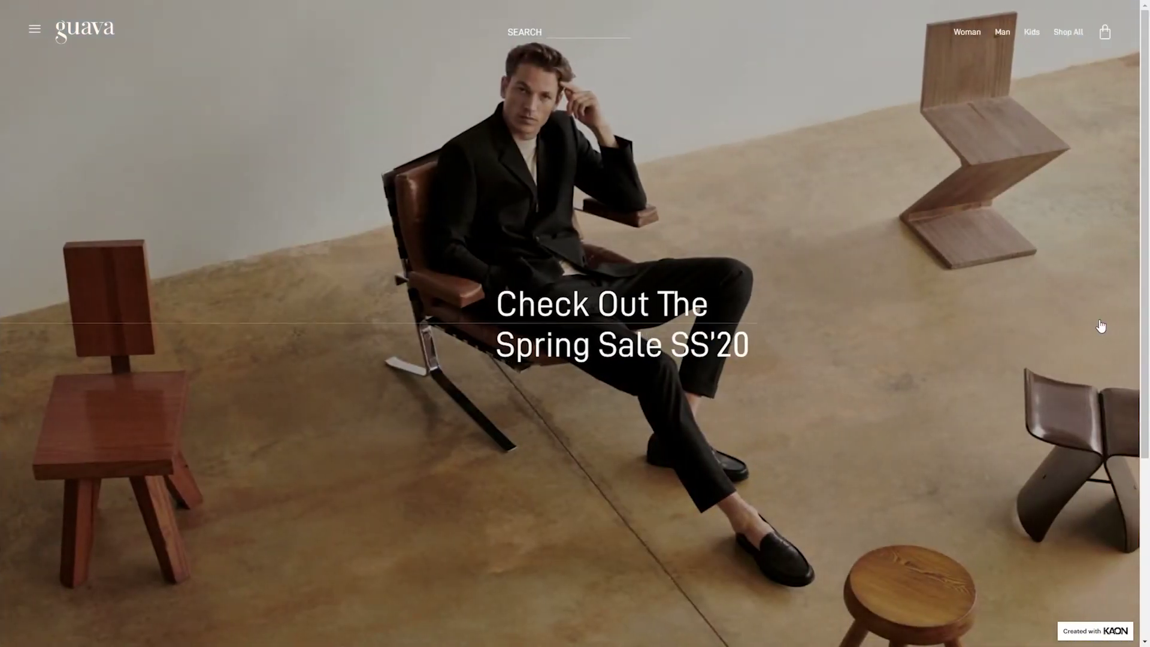
left_click(1101, 326)
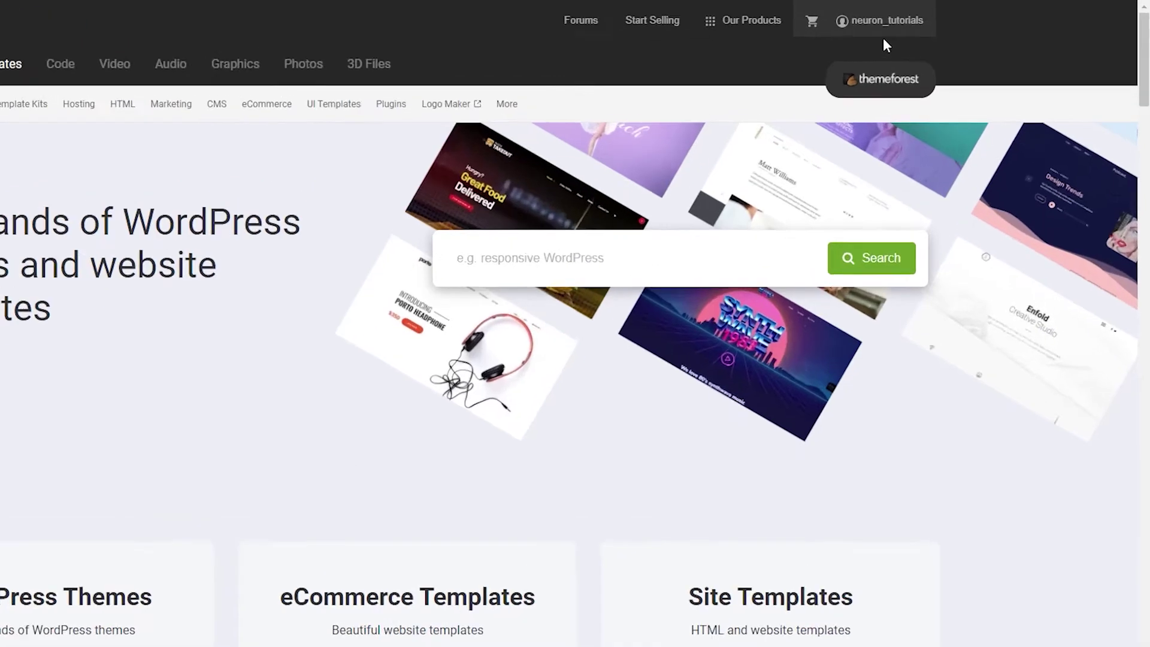
- From the account's Downloads, download the Neuron theme as the installable WordPress file only
mouse_move(938, 22)
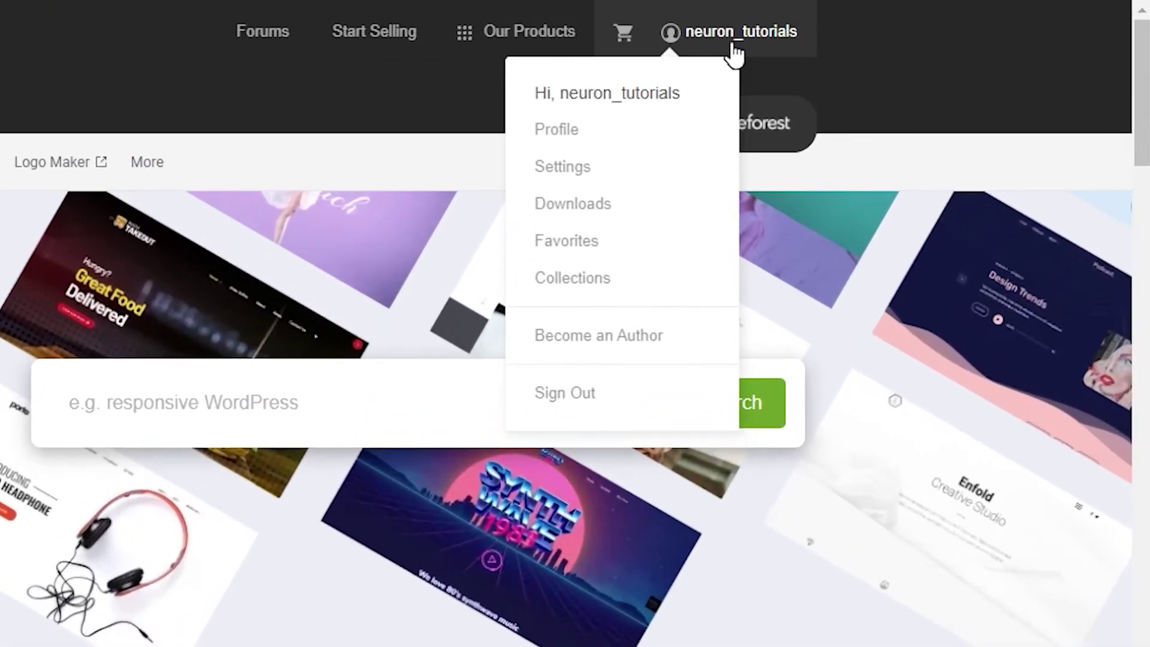
left_click(608, 206)
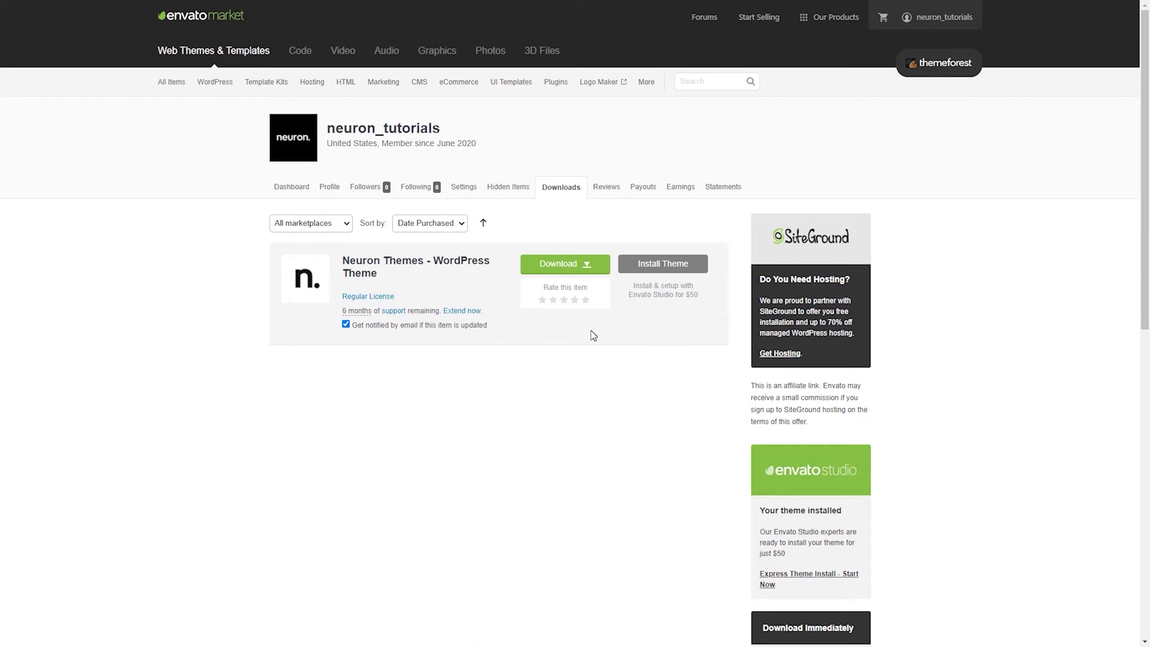
left_click(591, 270)
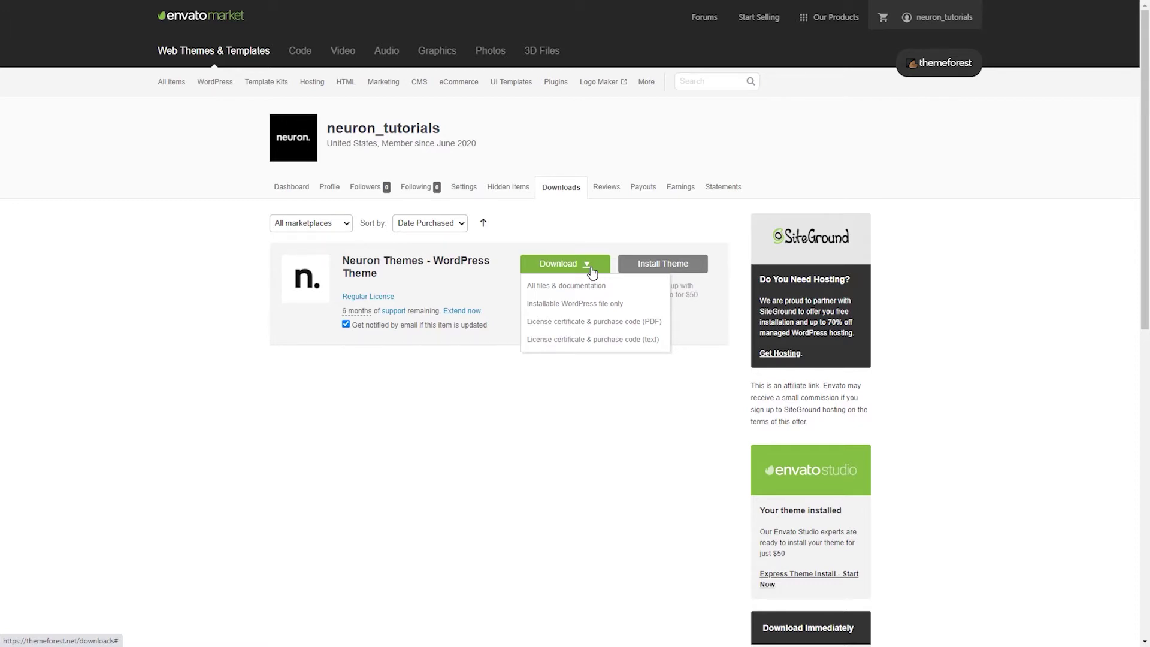
left_click(601, 304)
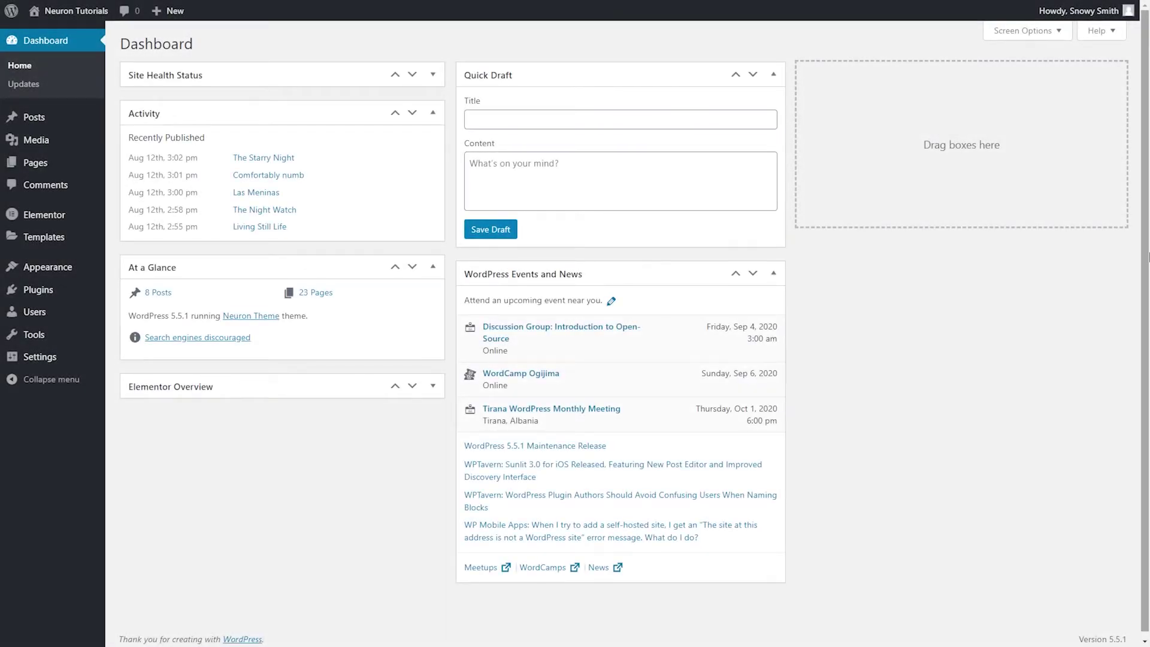
- Go to Appearance > Themes, choose Add New, and switch to uploading a theme zip
mouse_move(76, 270)
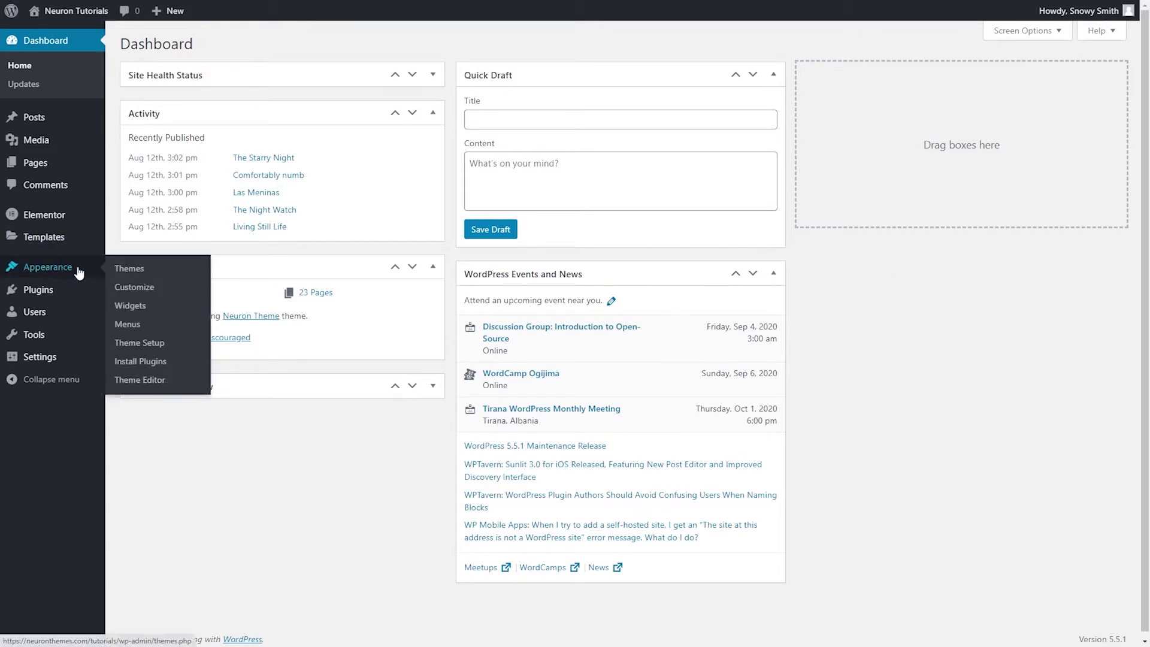
left_click(123, 269)
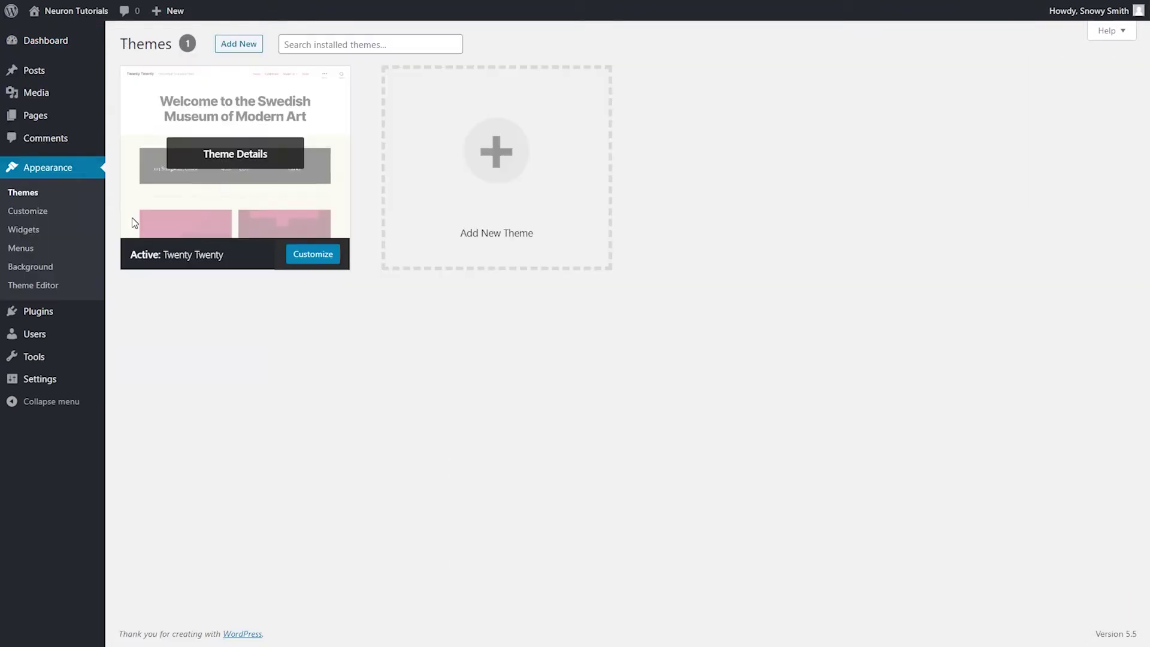
left_click(241, 45)
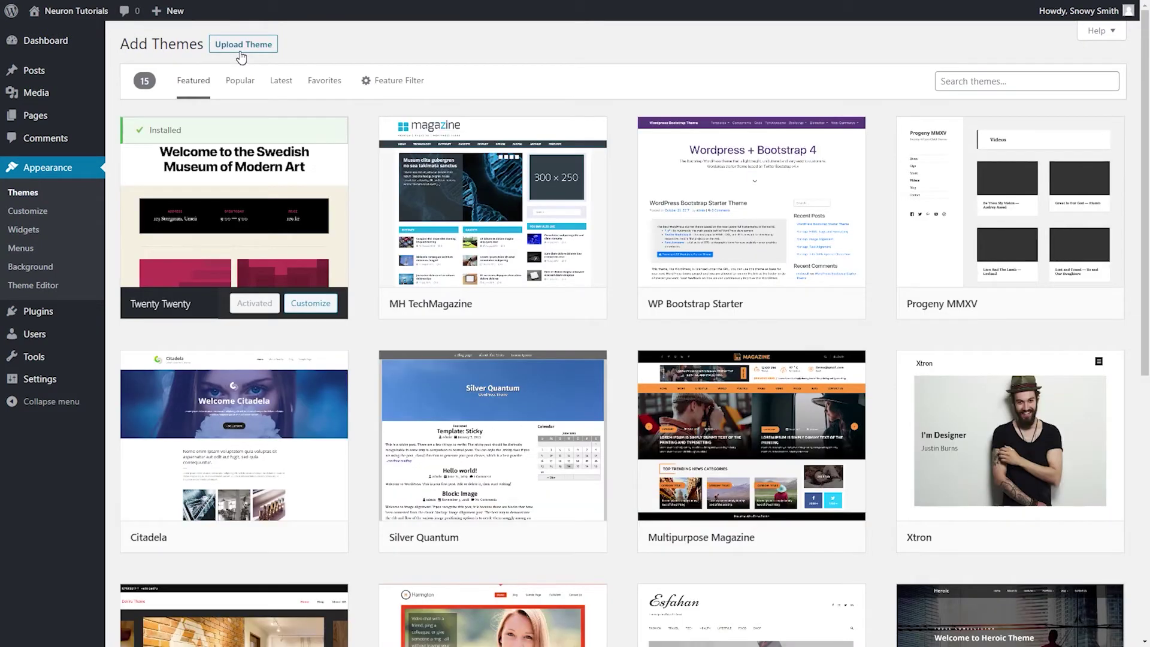
left_click(242, 45)
- Choose the downloaded Neuron theme zip from Downloads and install it
left_click(543, 162)
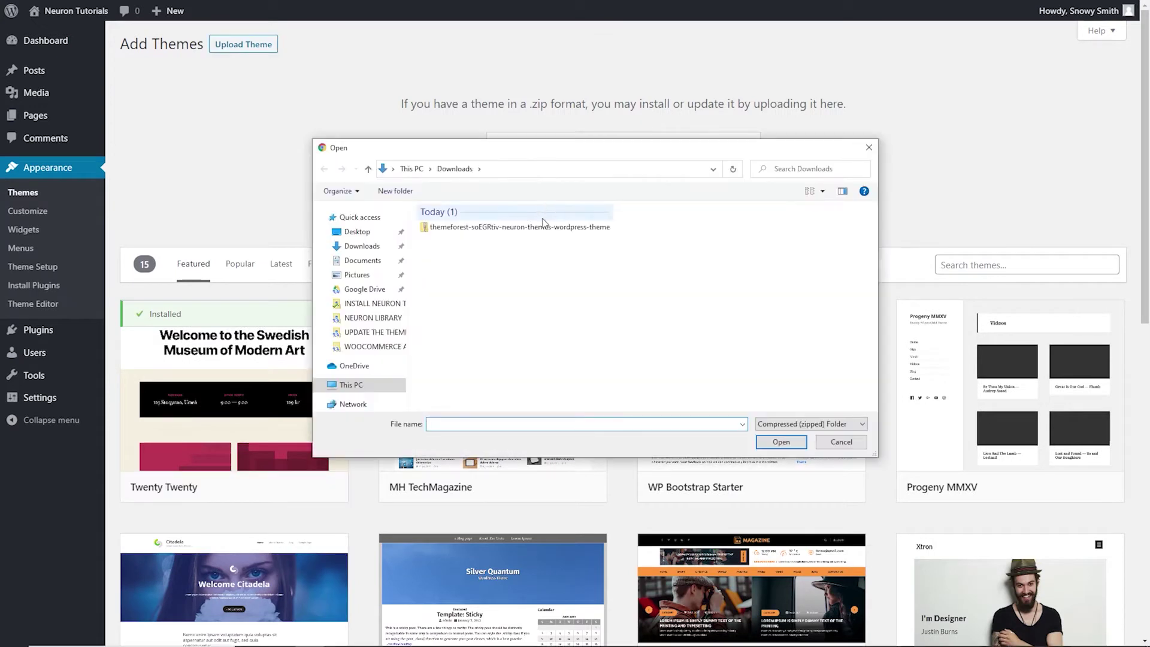
left_click(542, 225)
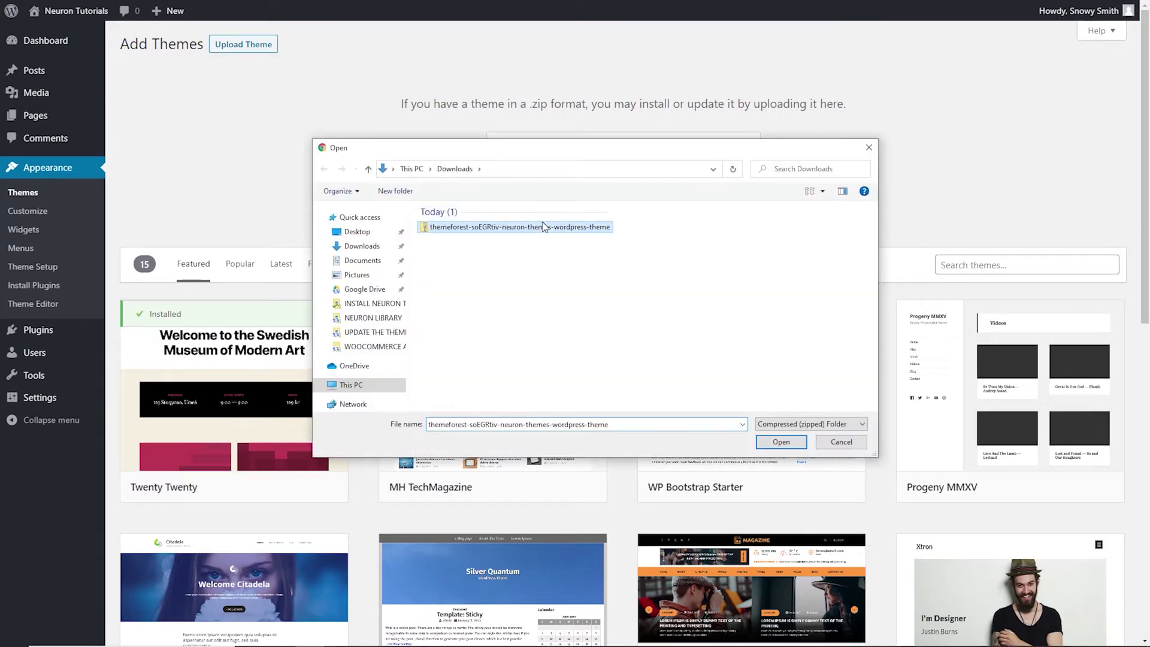
left_click(780, 443)
left_click(713, 166)
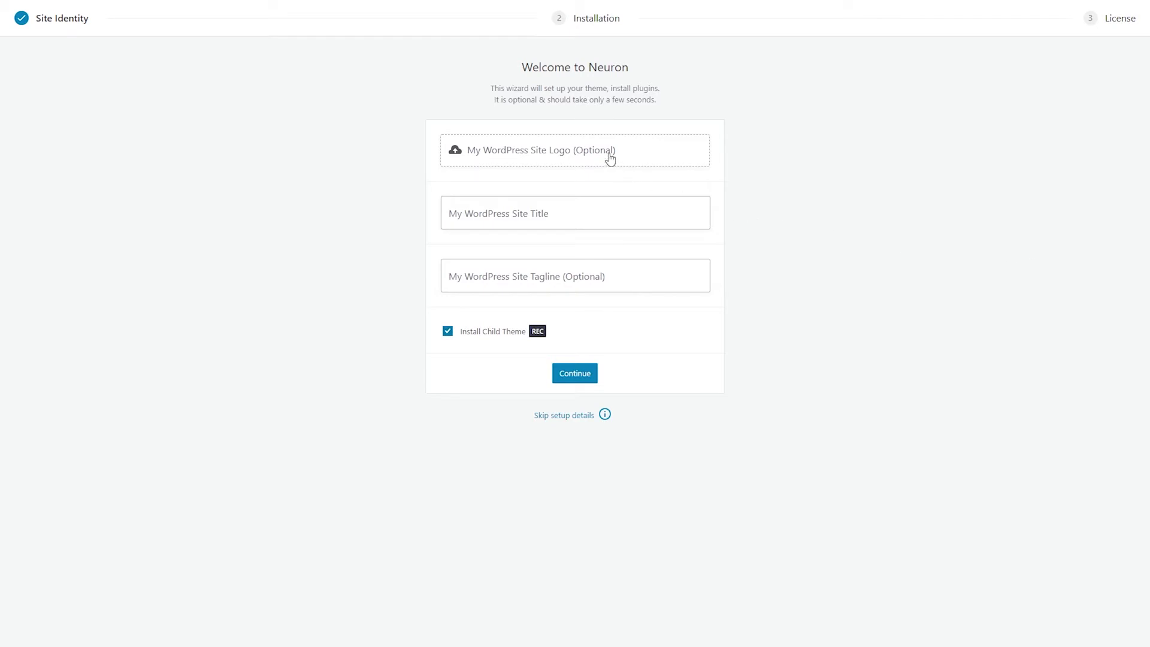
- Enter site title 'My Website' and tagline 'Enjoy it' in the wizard, then continue
left_click(591, 214)
type("My Website")
left_click(580, 274)
type("Enjoy it!")
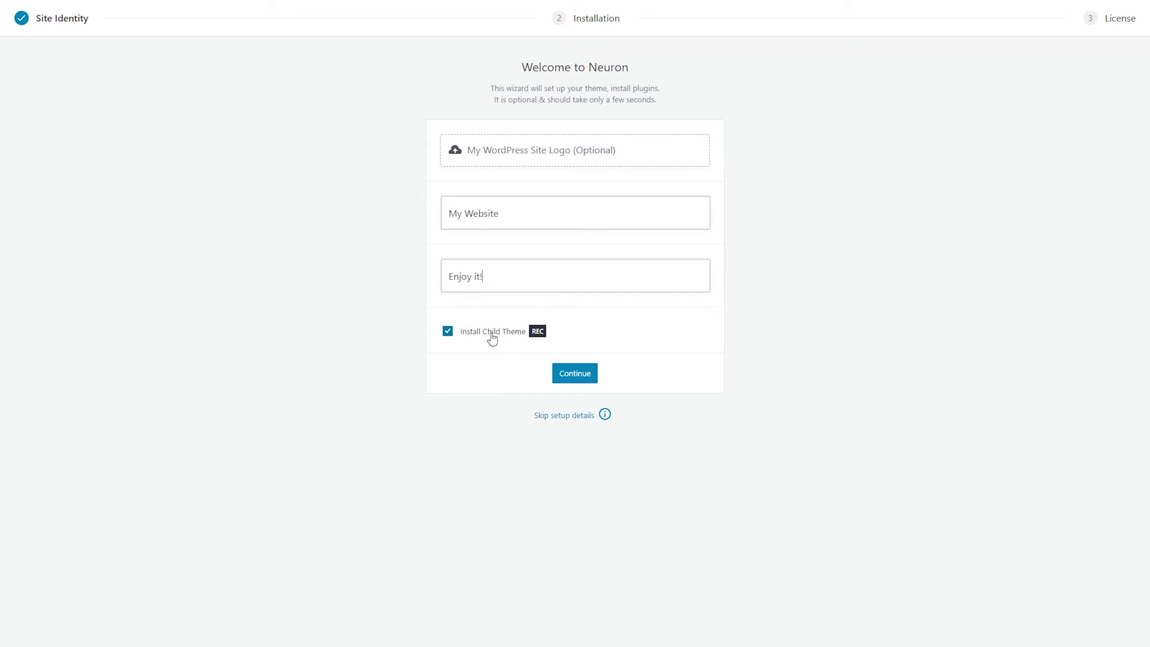
left_click(575, 374)
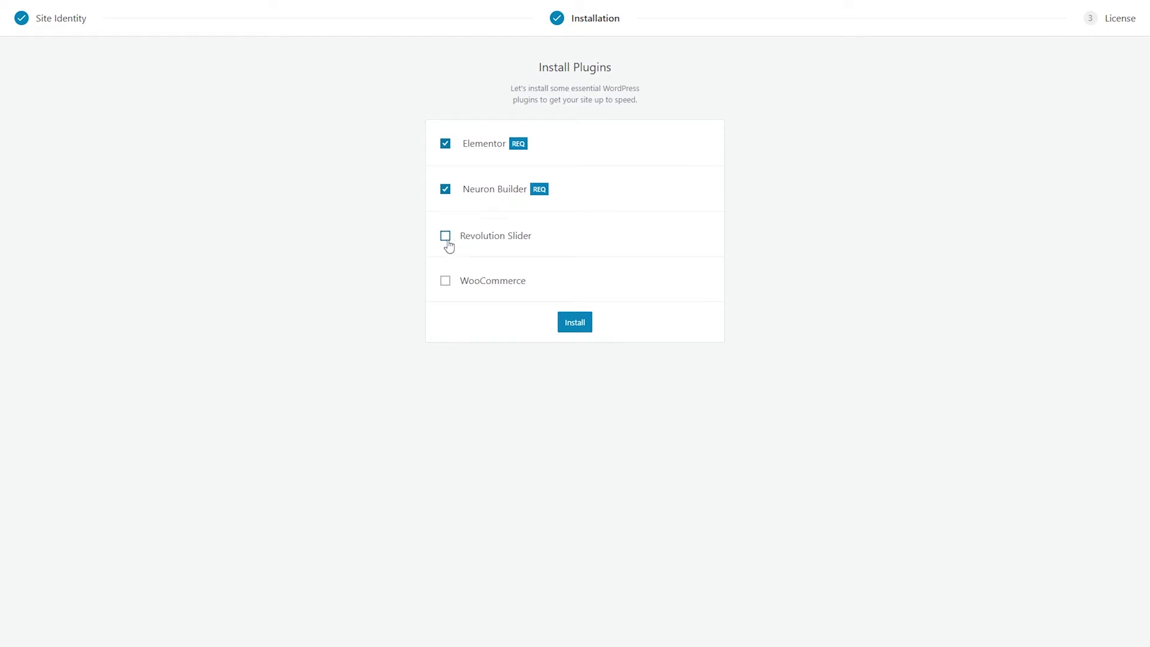
left_click(575, 326)
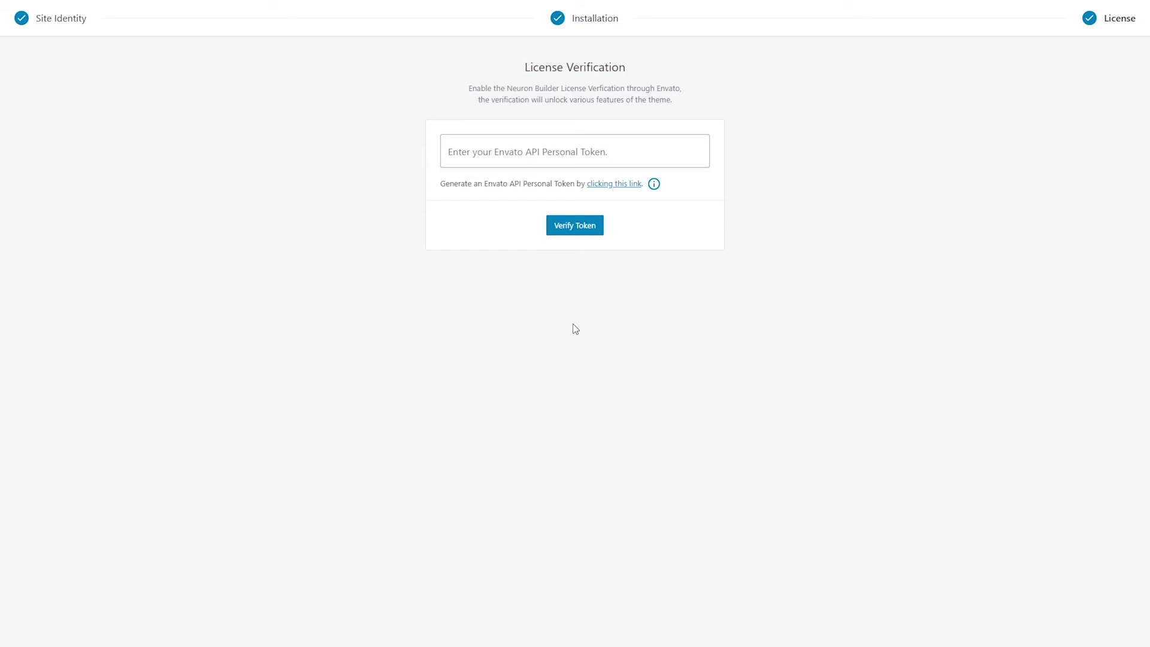
- Follow the wizard's link to generate an Envato API personal token
left_click(625, 185)
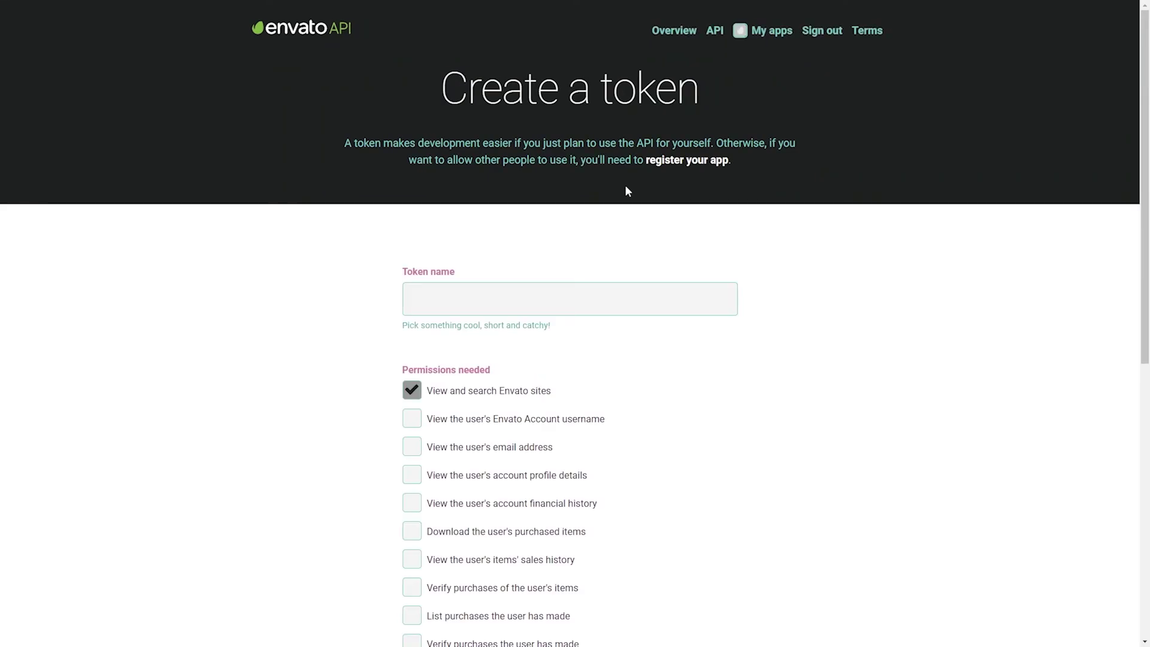
- Create token 'my token' with download and list-purchases permissions, accepting the terms
left_click(548, 296)
type("my token")
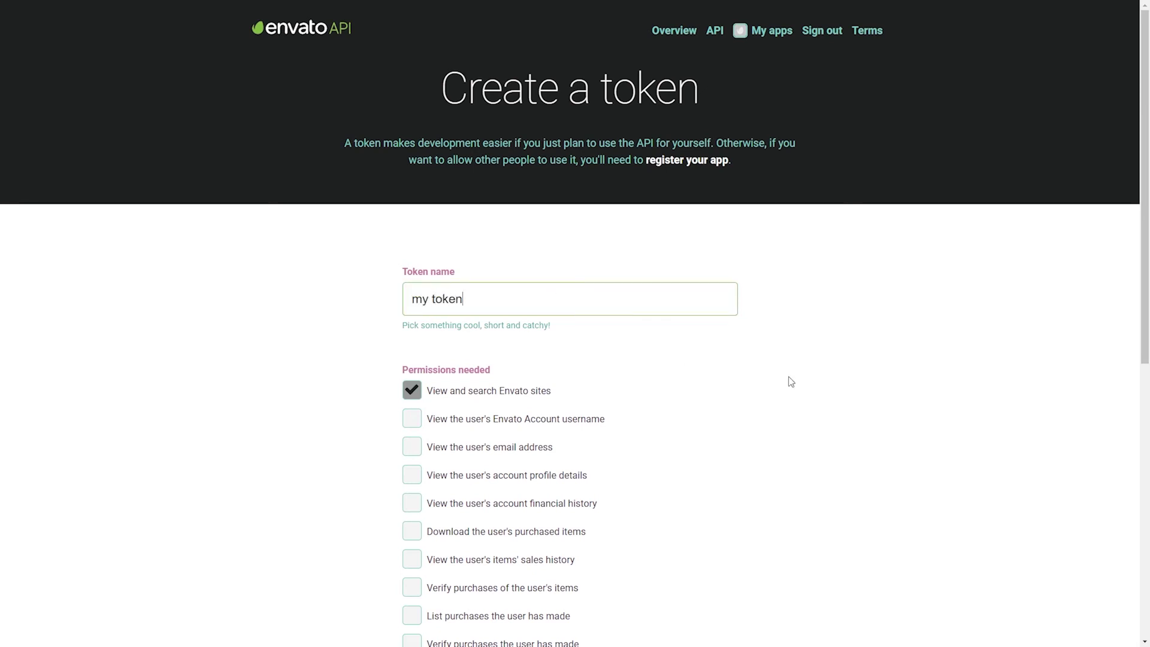
scroll(791, 381, "down", 2)
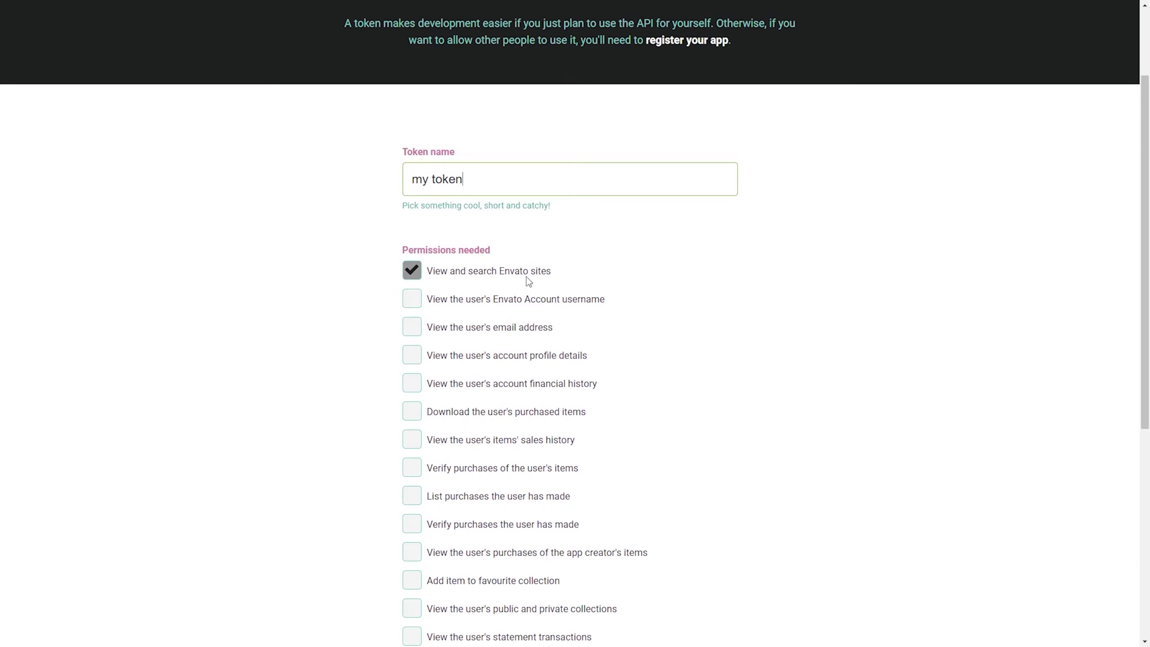
left_click(563, 414)
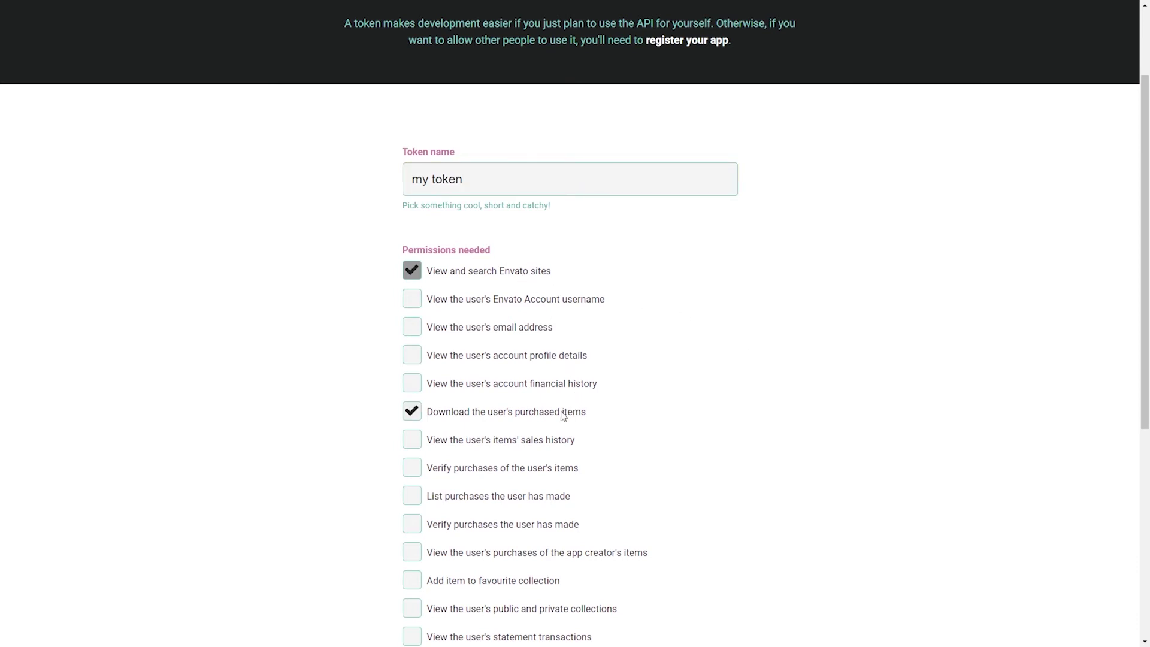
left_click(561, 497)
scroll(815, 506, "down", 5)
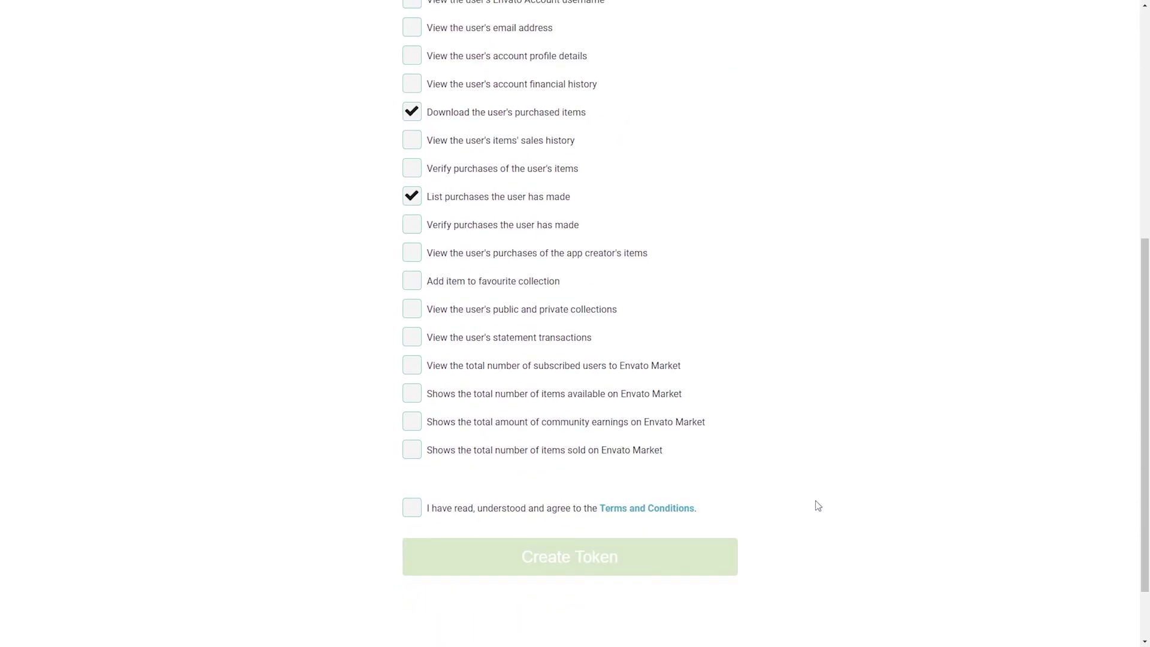
left_click(489, 513)
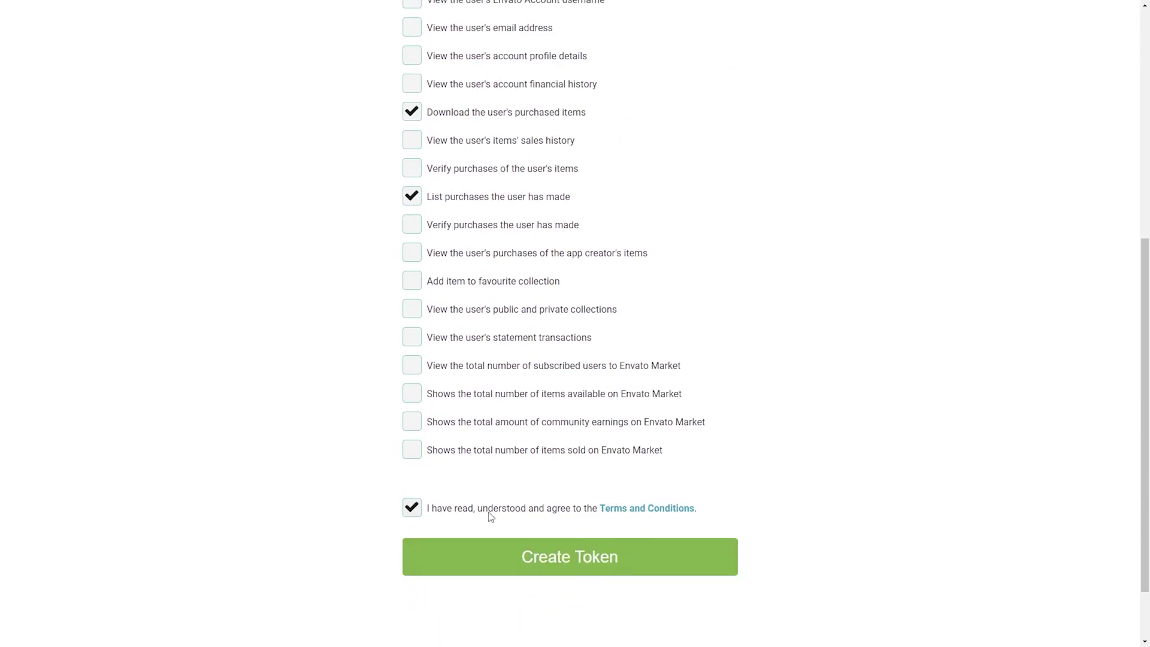
left_click(581, 559)
left_click(571, 372)
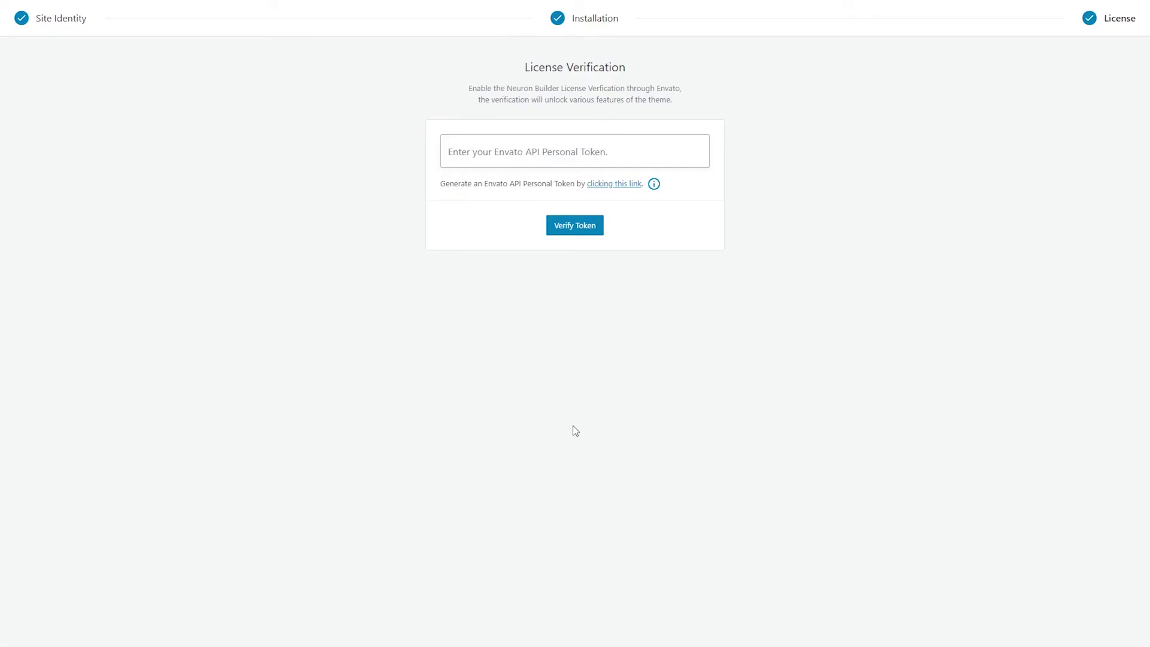
- Paste the copied Envato token into the personal token field and verify it
left_click(530, 162)
key("ctrl+v")
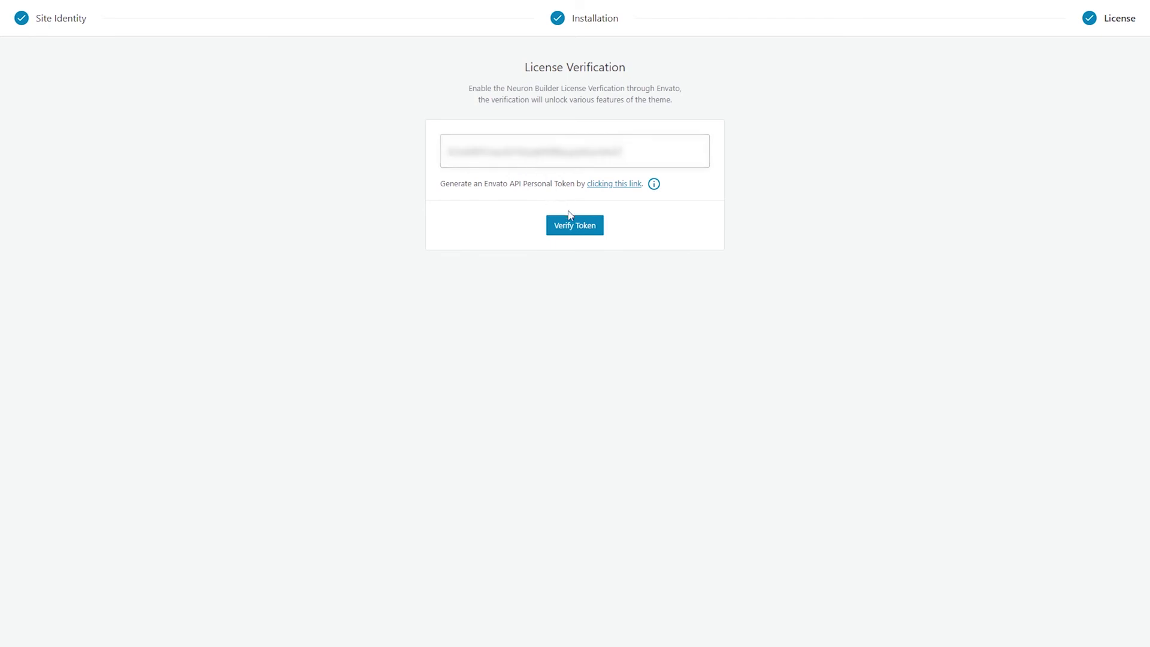
left_click(580, 227)
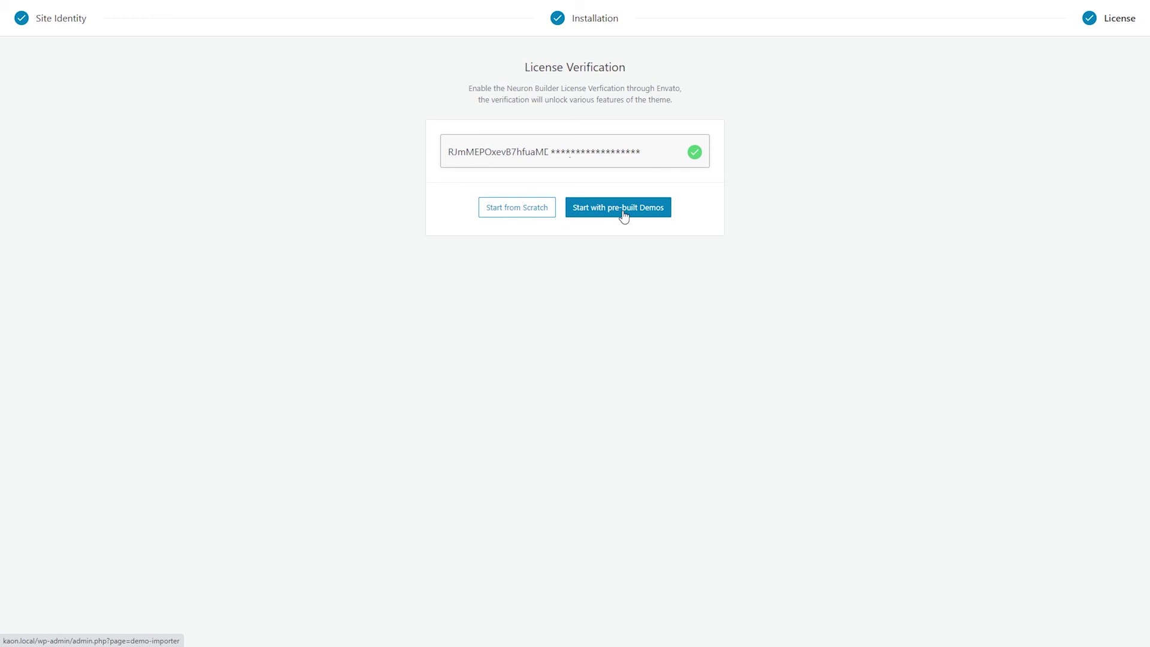
- Choose Start from Scratch instead of importing a pre-built demo
left_click(533, 215)
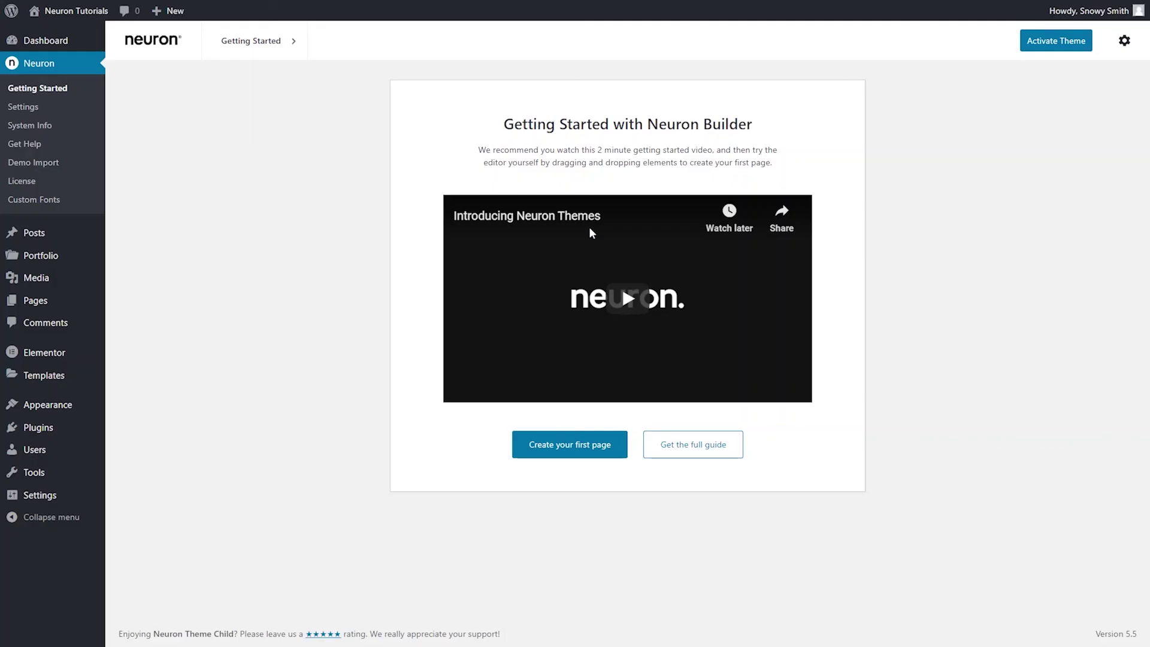